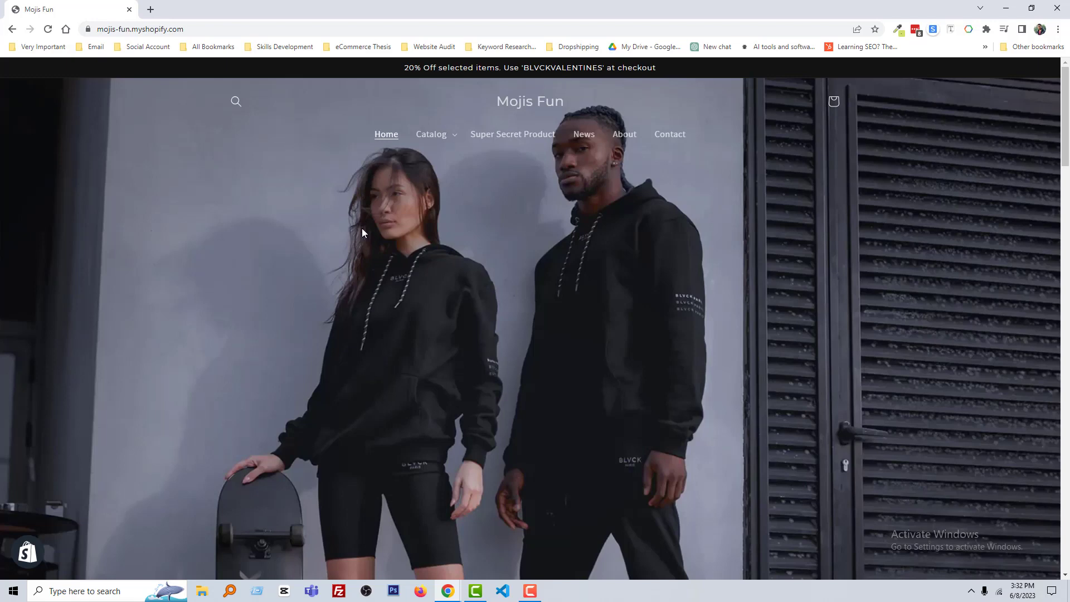
{"action": "scroll", "coordinate": [595, 247], "scroll_direction": "down", "scroll_amount": 4}
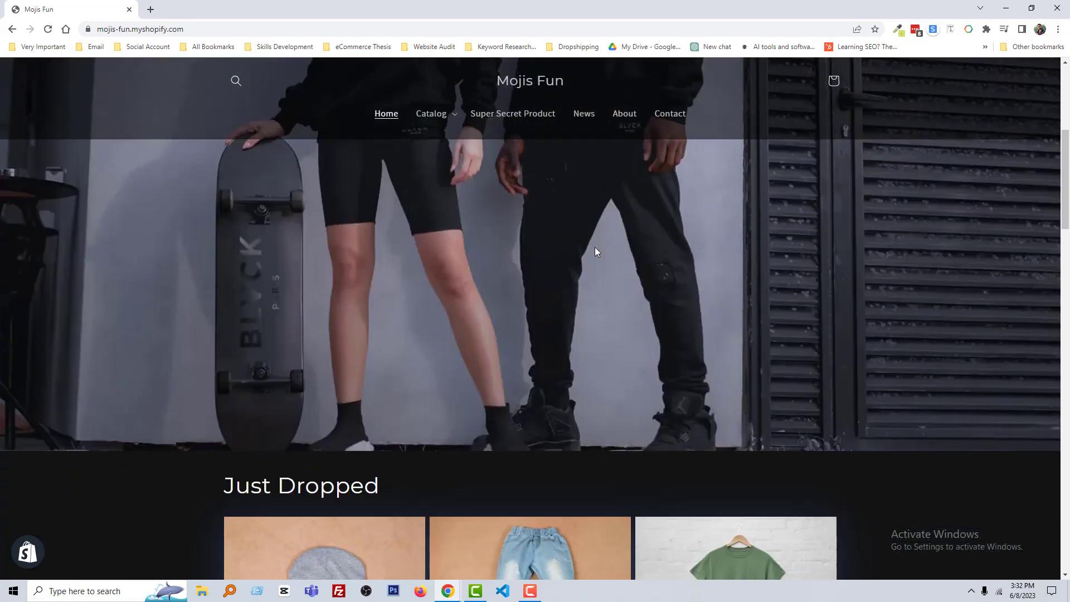
{"action": "scroll", "coordinate": [586, 251], "scroll_direction": "down", "scroll_amount": 4}
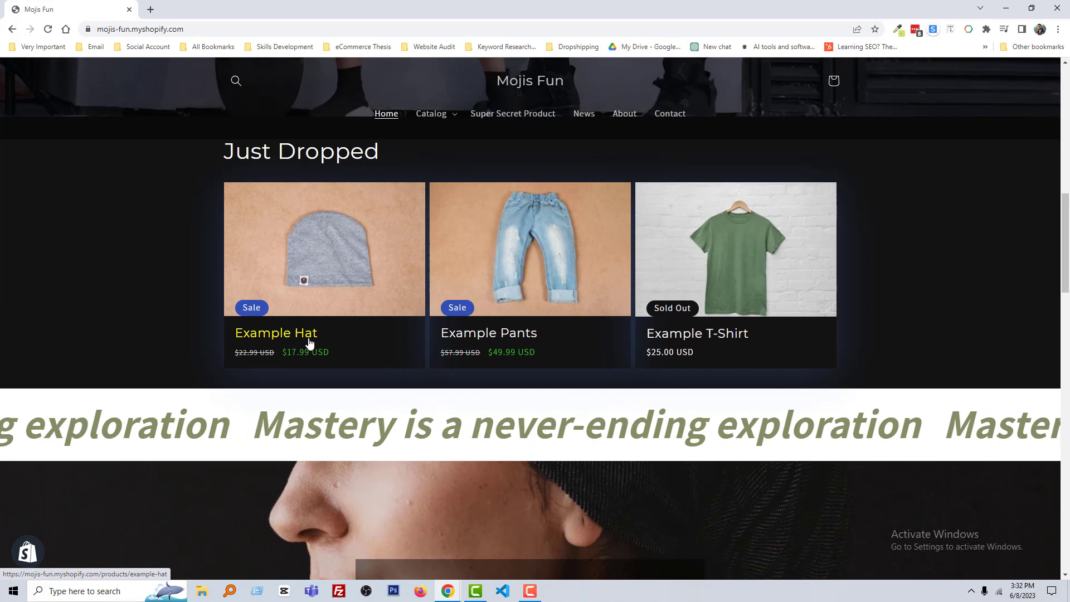
- Add Example Pants to the cart, view the cart page, then return to the Mojis Fun admin home
{"action": "left_click", "coordinate": [500, 335]}
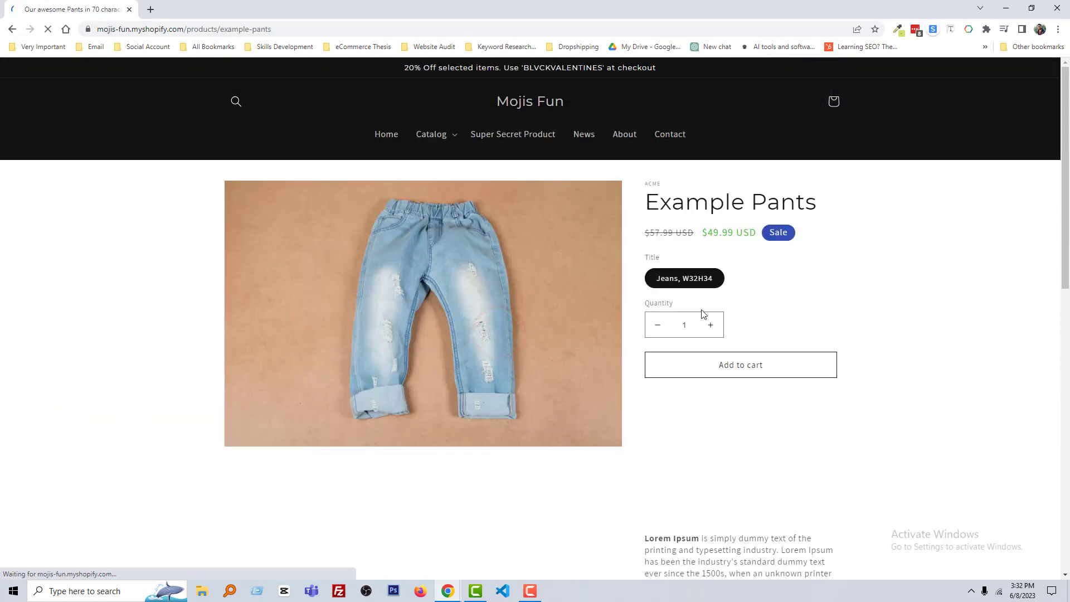
{"action": "left_click", "coordinate": [755, 369]}
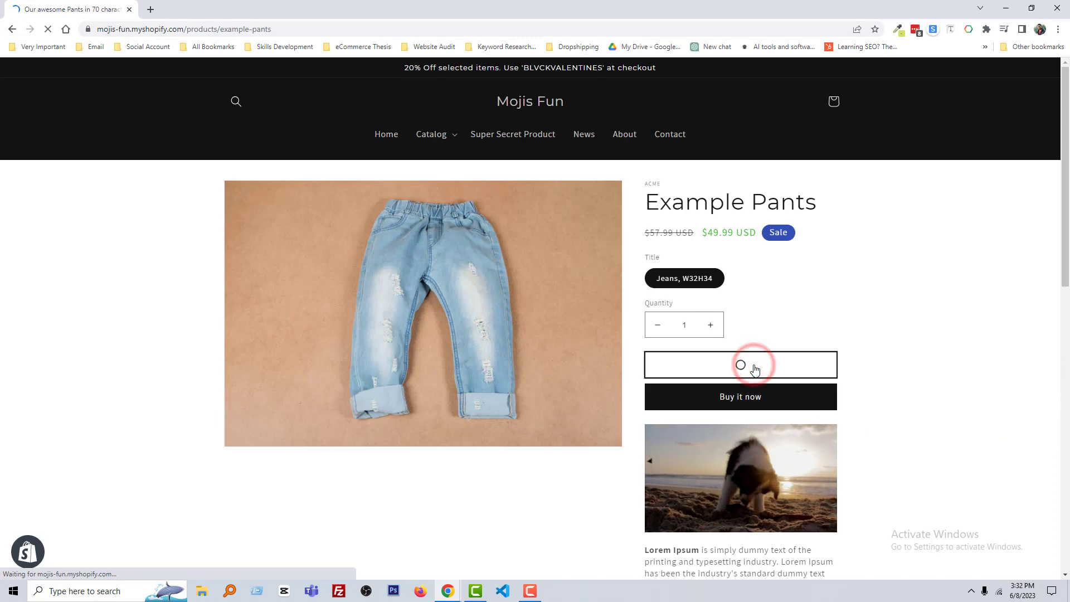
{"action": "left_click", "coordinate": [836, 104]}
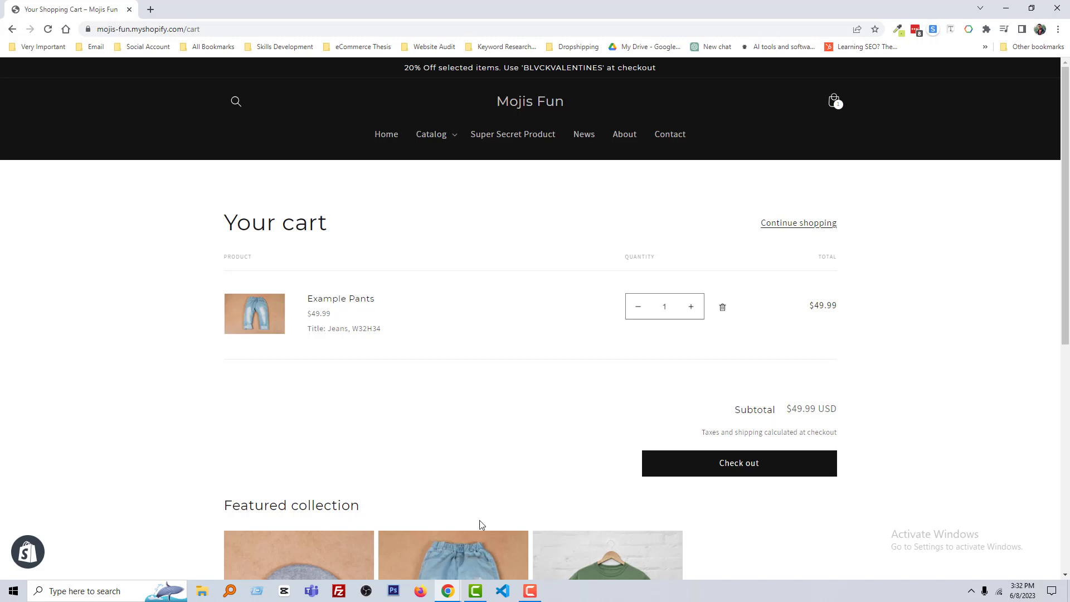
{"action": "left_click", "coordinate": [447, 590]}
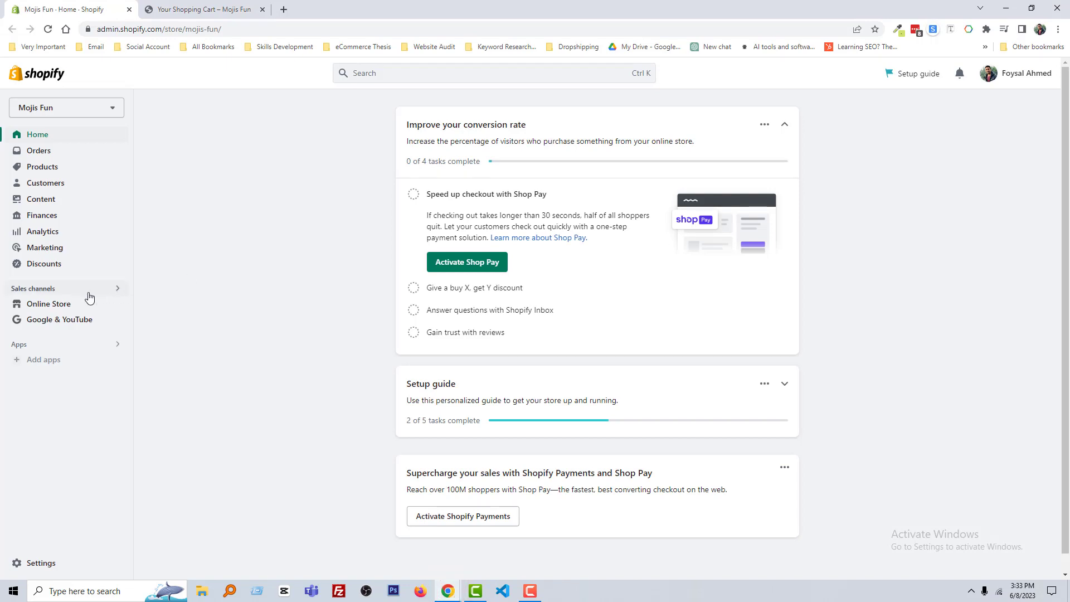
- Open Edit code for the Dawn theme from Online Store's theme options menu
{"action": "left_click", "coordinate": [75, 307]}
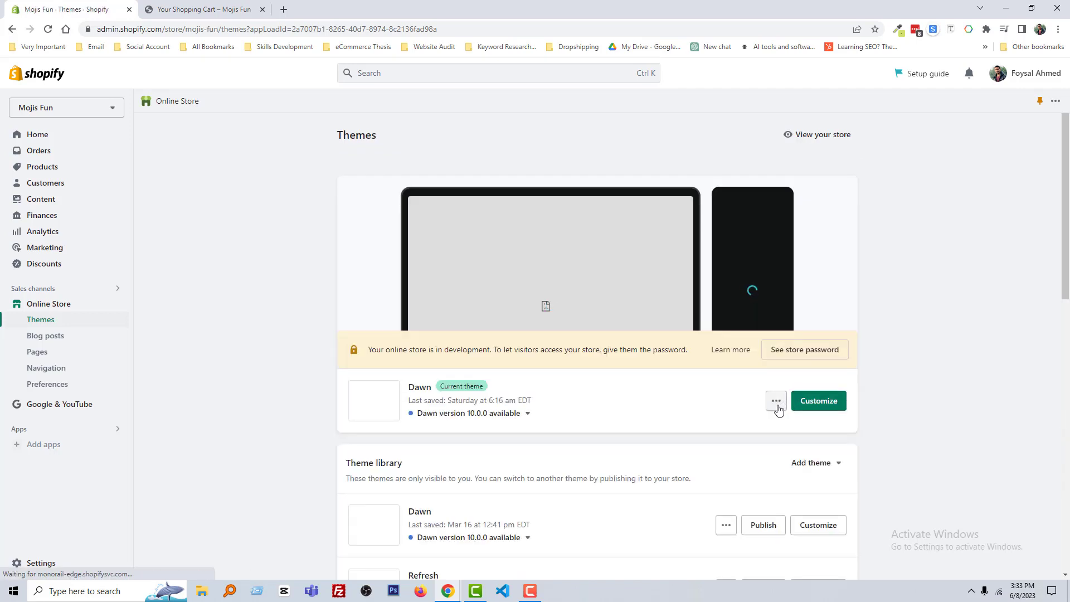
{"action": "left_click", "coordinate": [777, 401]}
{"action": "left_click", "coordinate": [727, 530]}
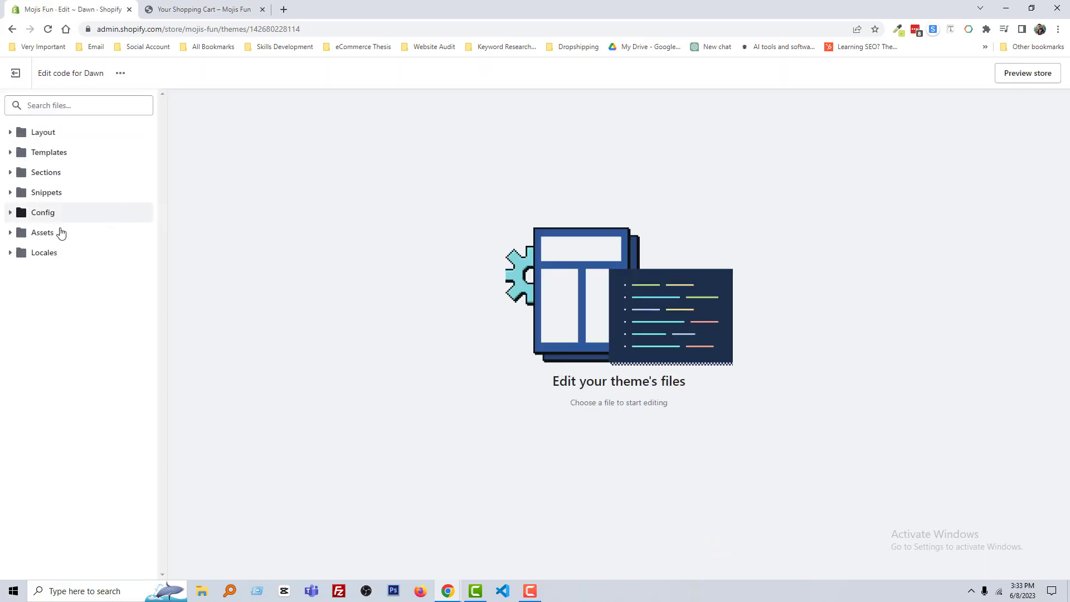
- Expand Locales and open en.default.json, placing the cursor in its JSON contents
{"action": "left_click", "coordinate": [11, 253]}
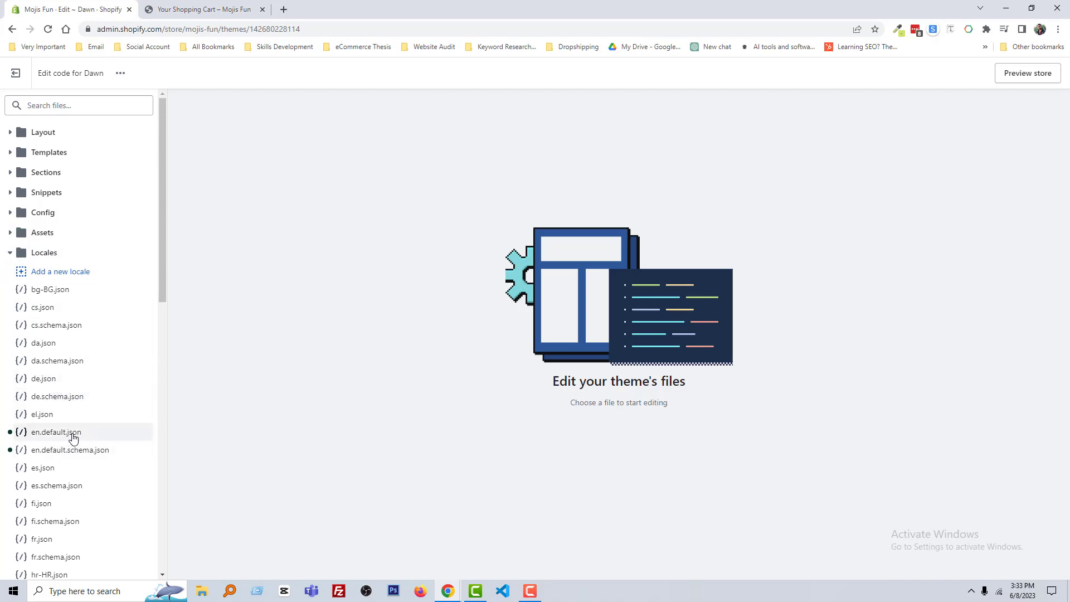
{"action": "left_click", "coordinate": [94, 434]}
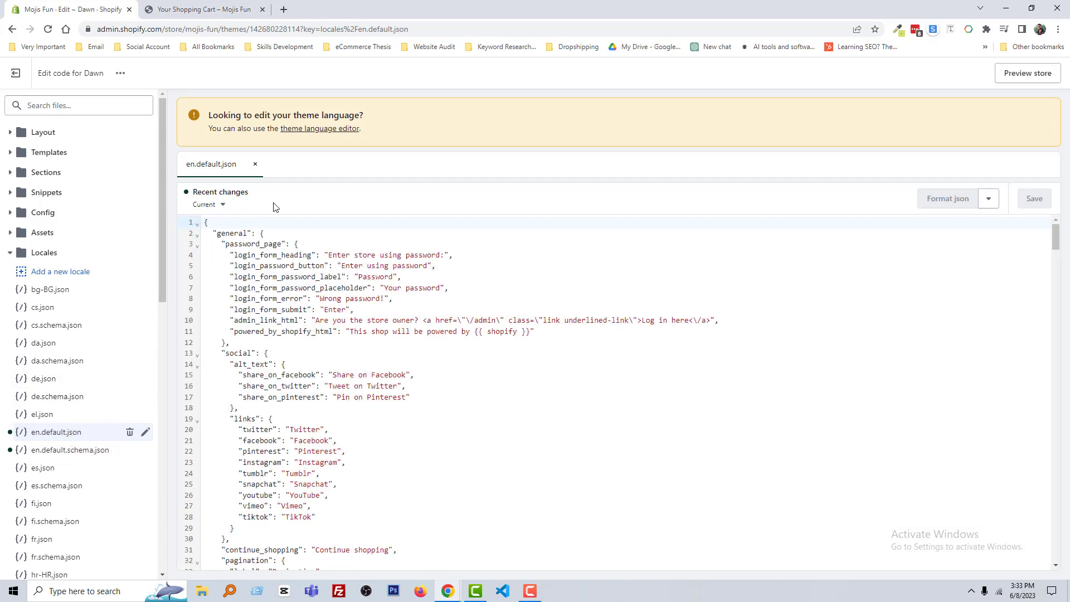
{"action": "left_click", "coordinate": [507, 410]}
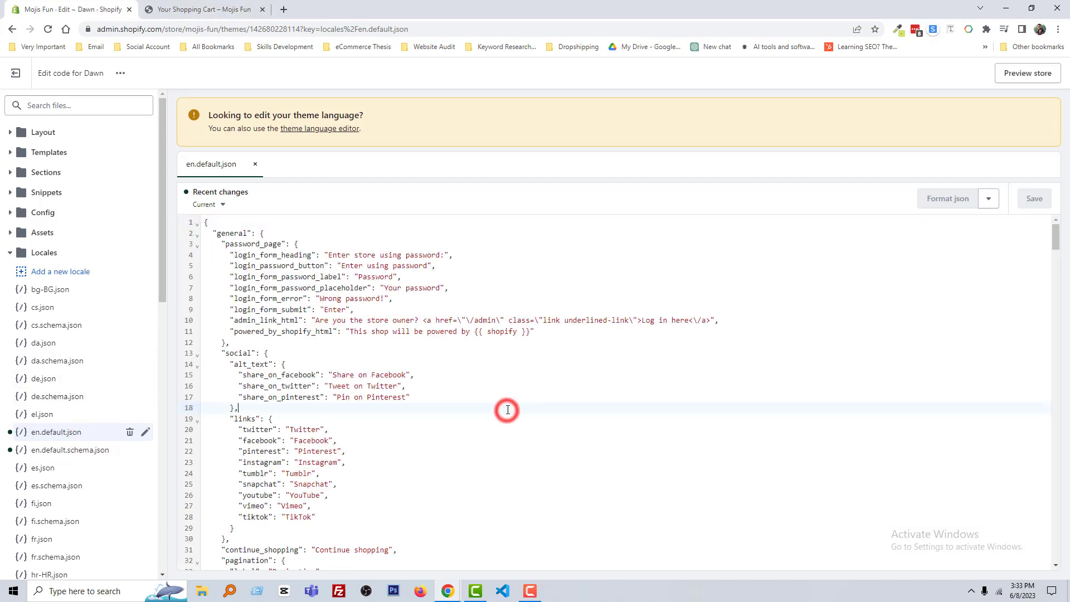
- Find 'Check out' in en.default.json and select the value on line 241
{"action": "key", "text": "ctrl+f"}
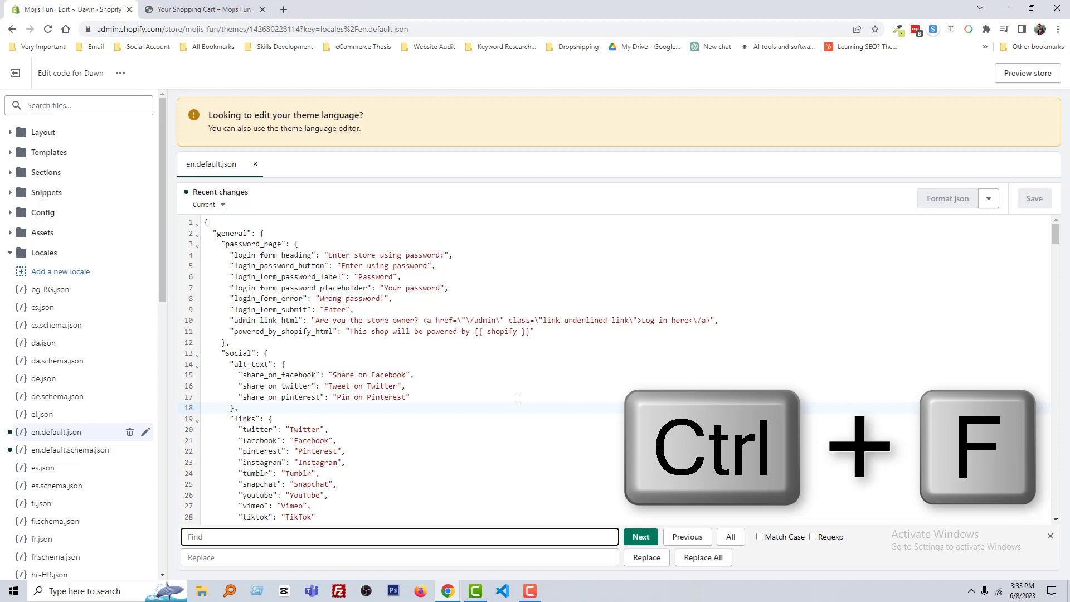
{"action": "type", "text": "Check"}
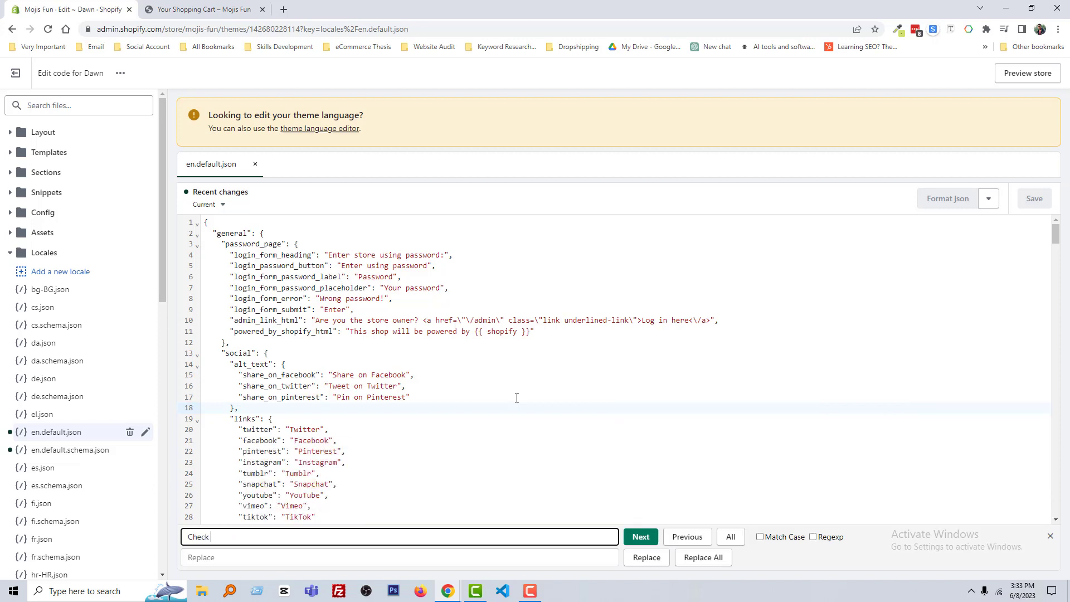
{"action": "type", "text": " out"}
{"action": "key", "text": "Return"}
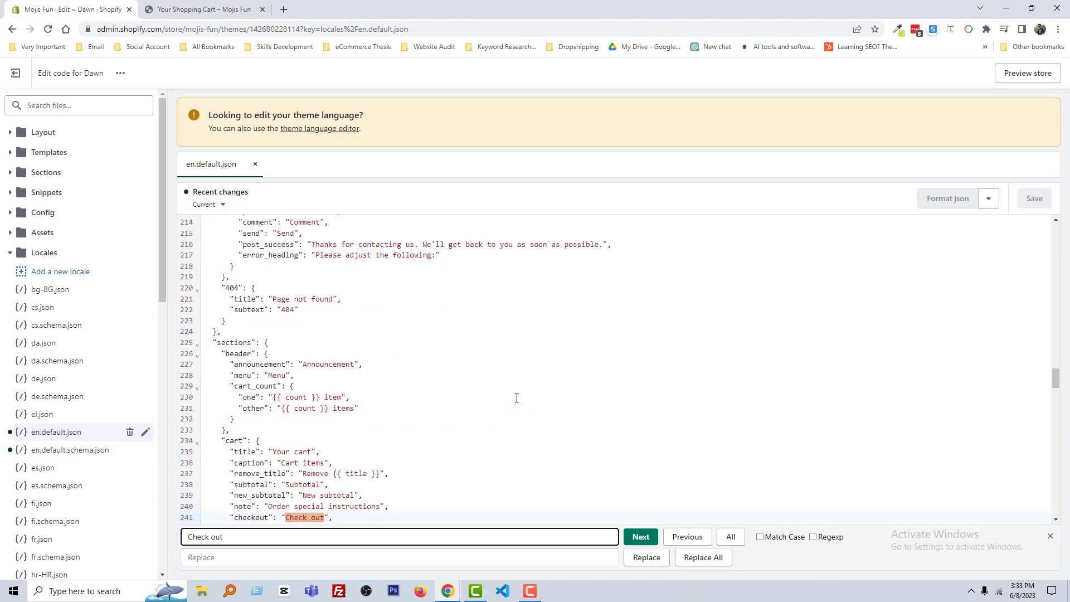
{"action": "scroll", "coordinate": [516, 399], "scroll_direction": "down", "scroll_amount": 2}
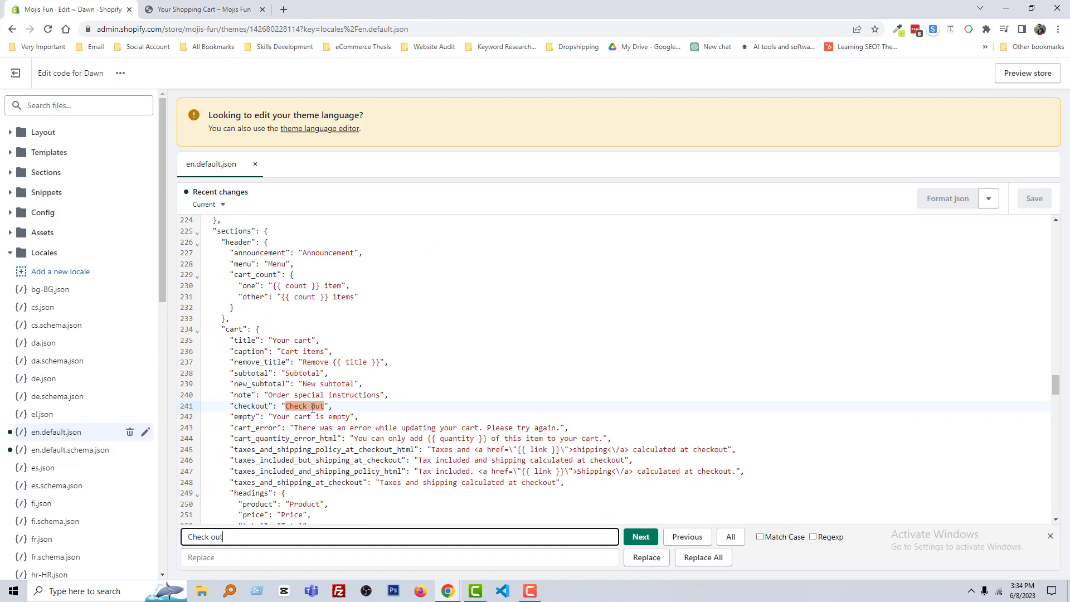
{"action": "mouse_move", "coordinate": [312, 407]}
{"action": "left_mouse_down"}
{"action": "mouse_move", "coordinate": [287, 407]}
{"action": "mouse_move", "coordinate": [324, 406]}
{"action": "left_mouse_up"}
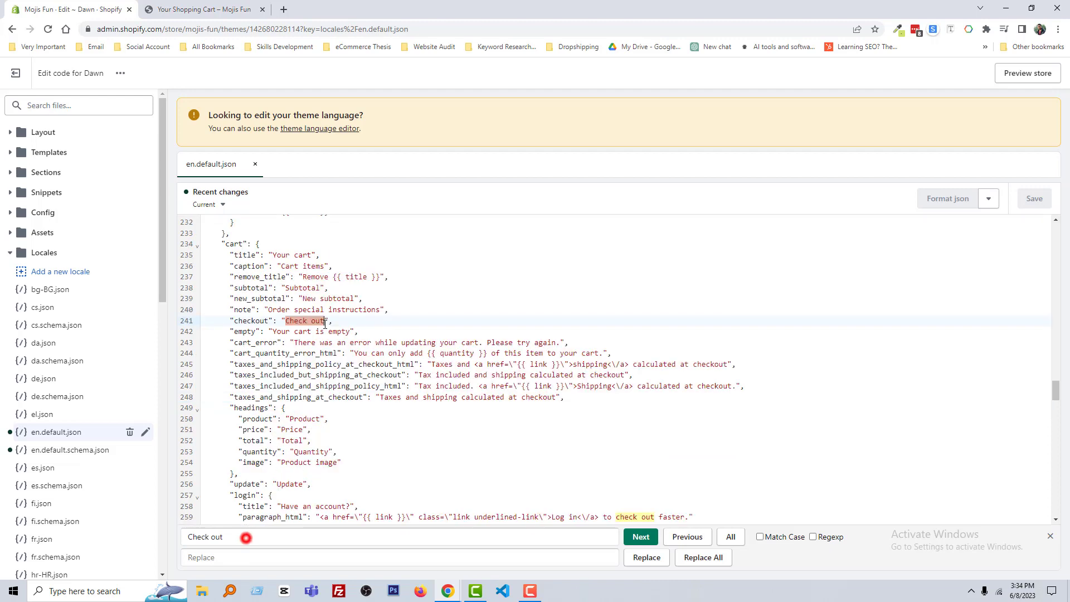
- Replace the line 241 checkout label with 'Confirm Order' and save en.default.json
{"action": "left_click", "coordinate": [251, 535]}
{"action": "key", "text": "Escape"}
{"action": "key", "text": "BackSpace"}
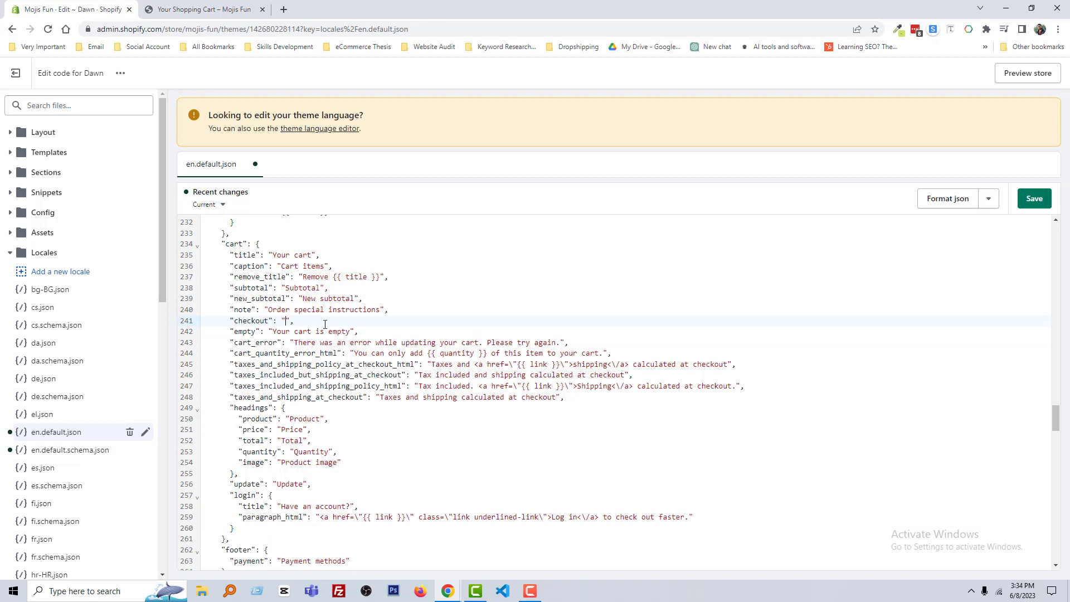
{"action": "type", "text": "Fi"}
{"action": "type", "text": "nalize "}
{"action": "type", "text": "order"}
{"action": "double_click", "coordinate": [306, 323]}
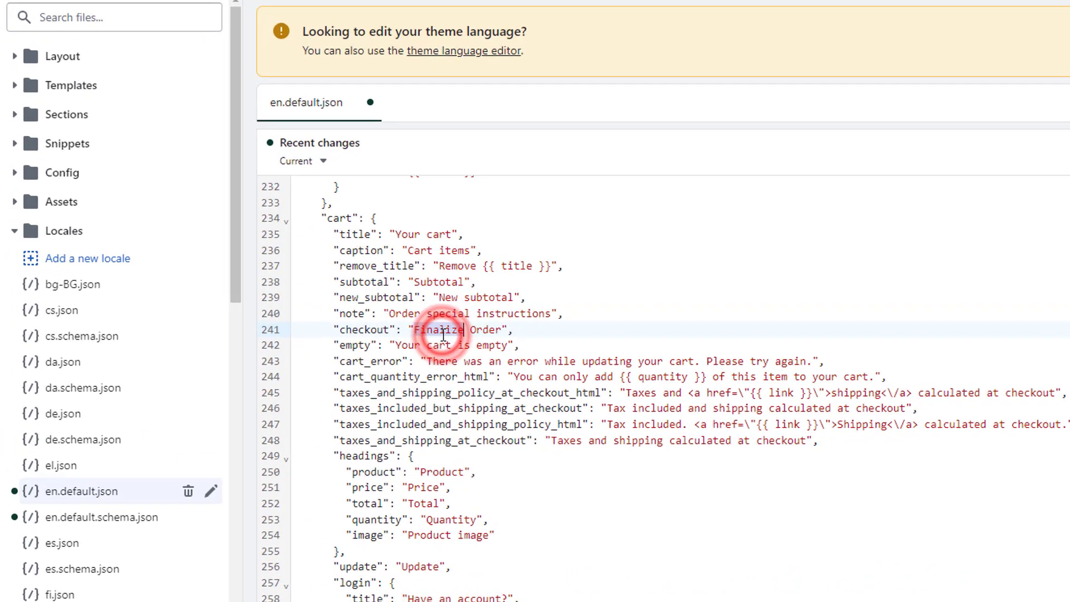
{"action": "type", "text": "Confirm"}
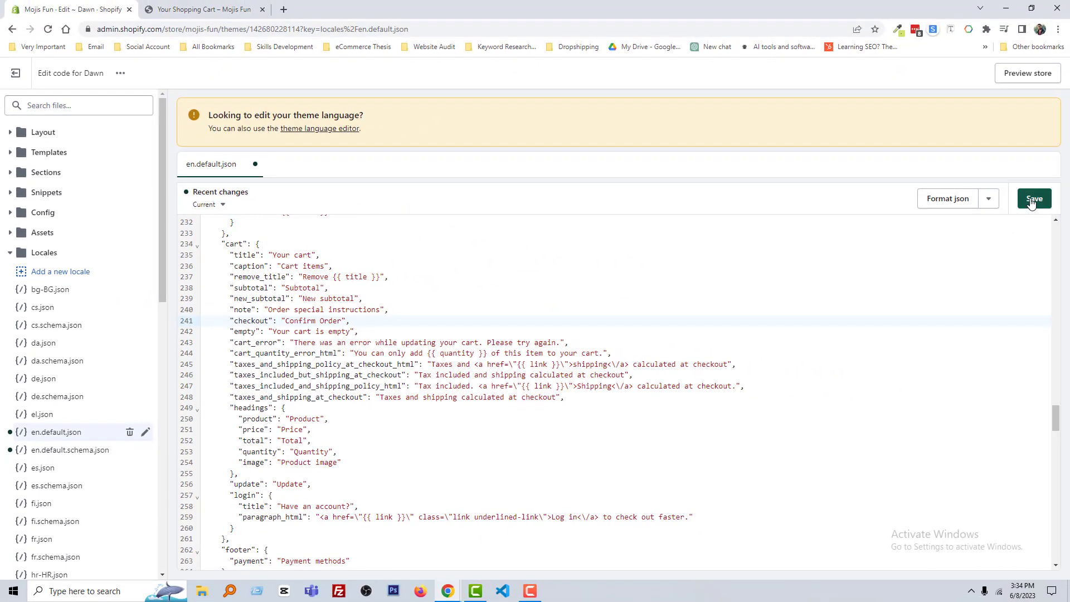
{"action": "left_click", "coordinate": [1033, 201]}
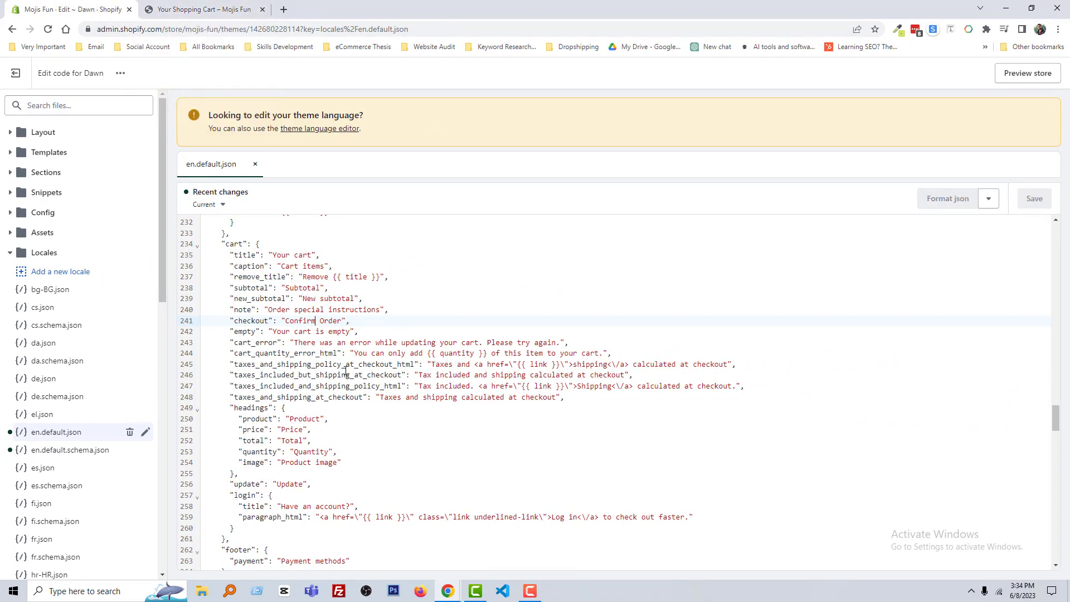
- Reload the Your Shopping Cart tab to show the 'Confirm Order' checkout button
{"action": "left_click", "coordinate": [191, 8]}
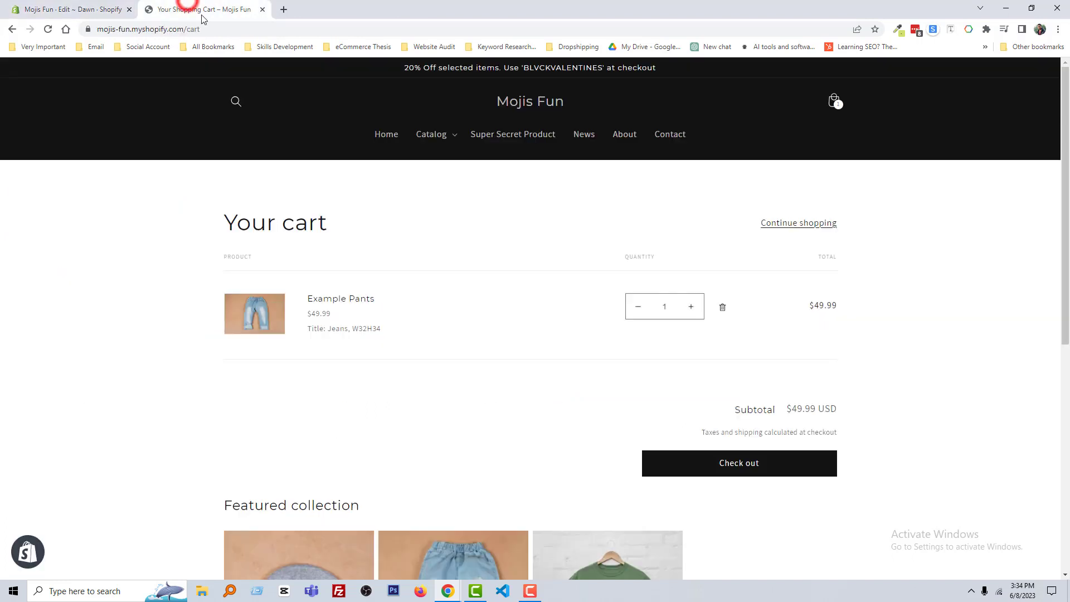
{"action": "right_click", "coordinate": [479, 407]}
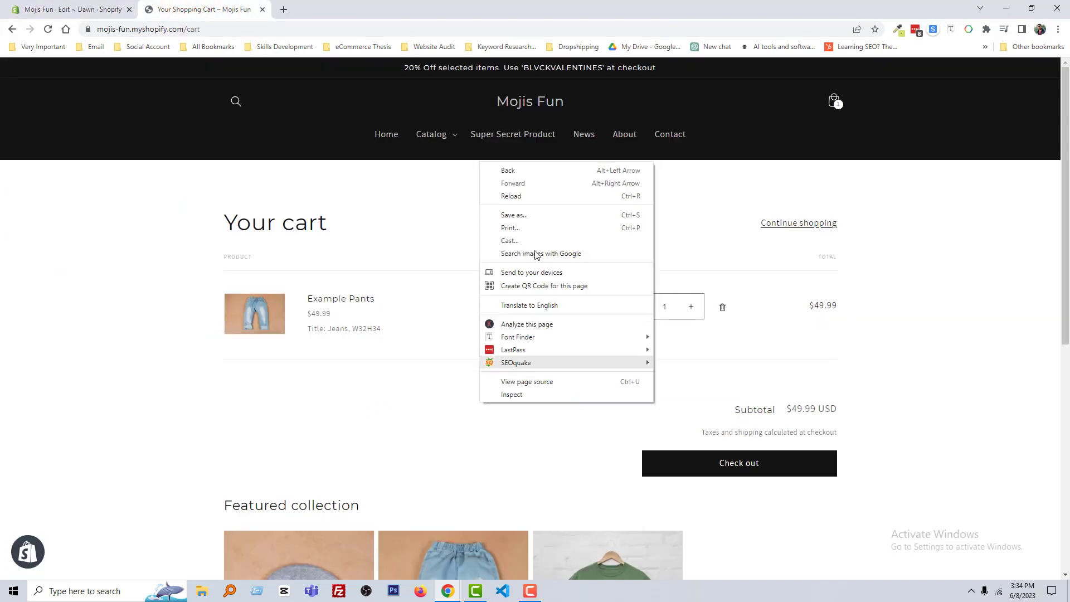
{"action": "left_click", "coordinate": [516, 196]}
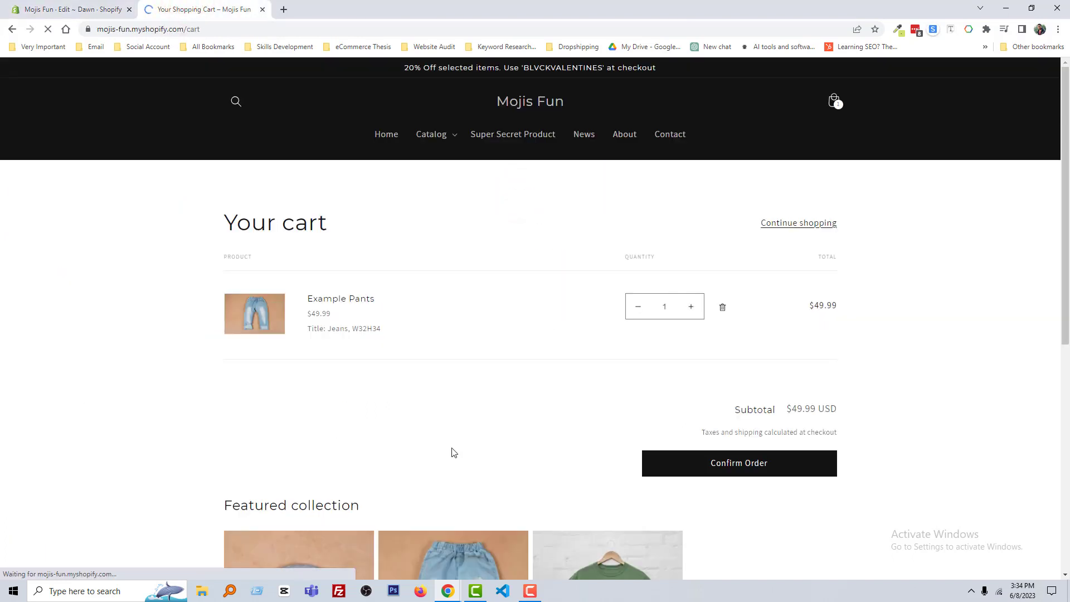